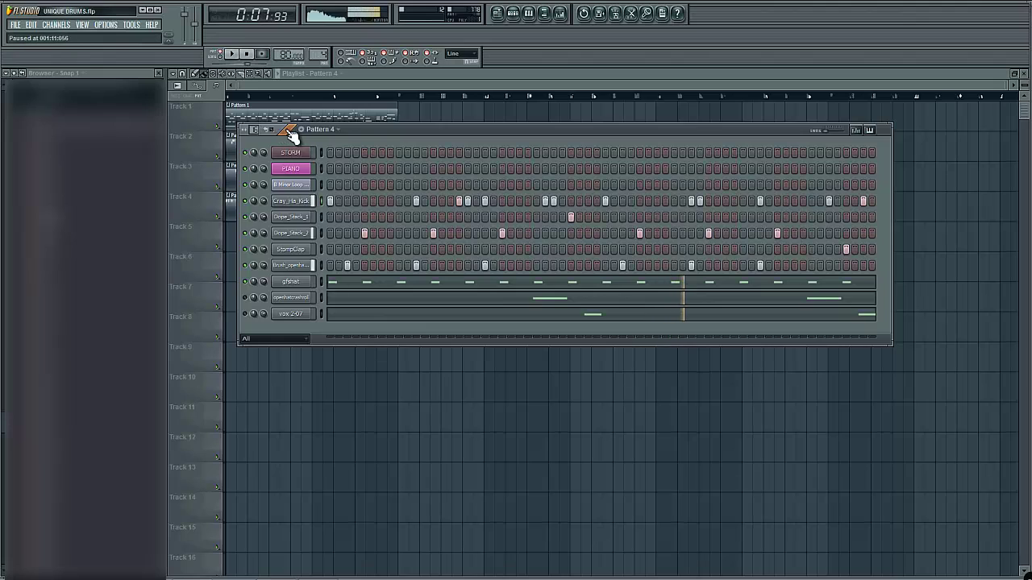
# Play Pattern 4 from its beginning to audition the drums, and stop playback
pyautogui.press('space')
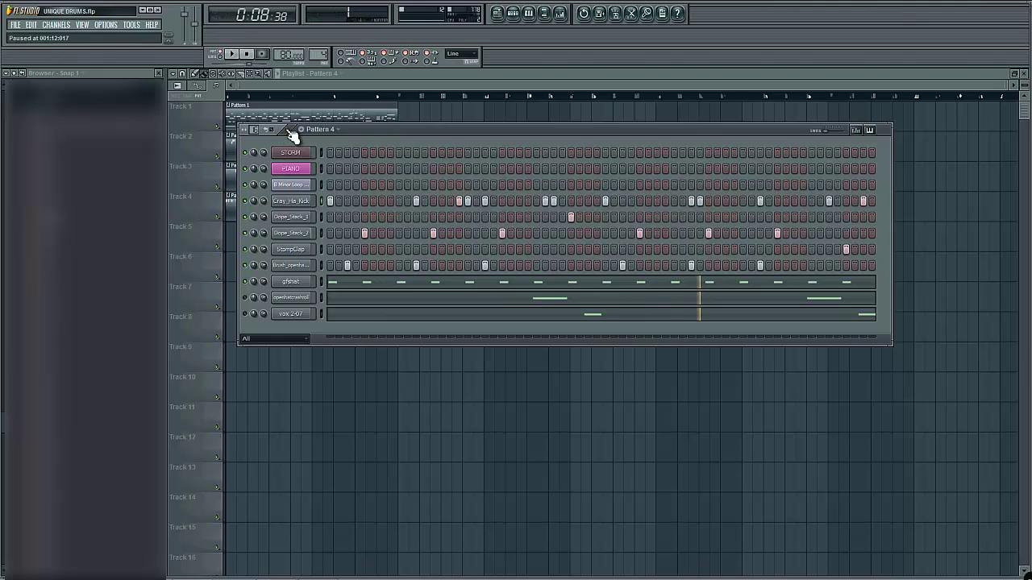
pyautogui.click(246, 54)
pyautogui.click(292, 130)
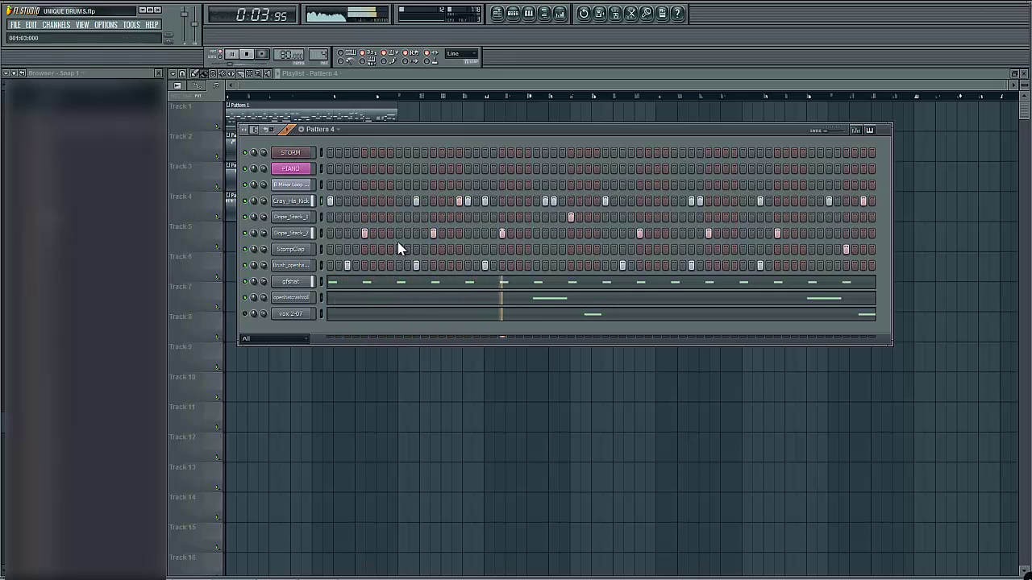
pyautogui.press('space')
# Open the openhatcrashroll channel settings and examine its volume envelope and sample properties
pyautogui.click(290, 298)
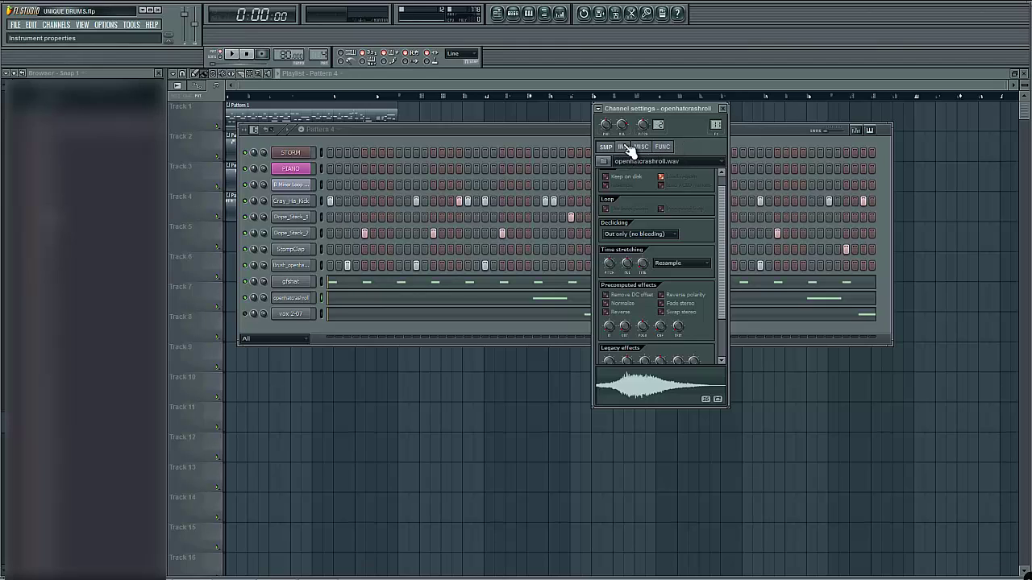
pyautogui.click(626, 147)
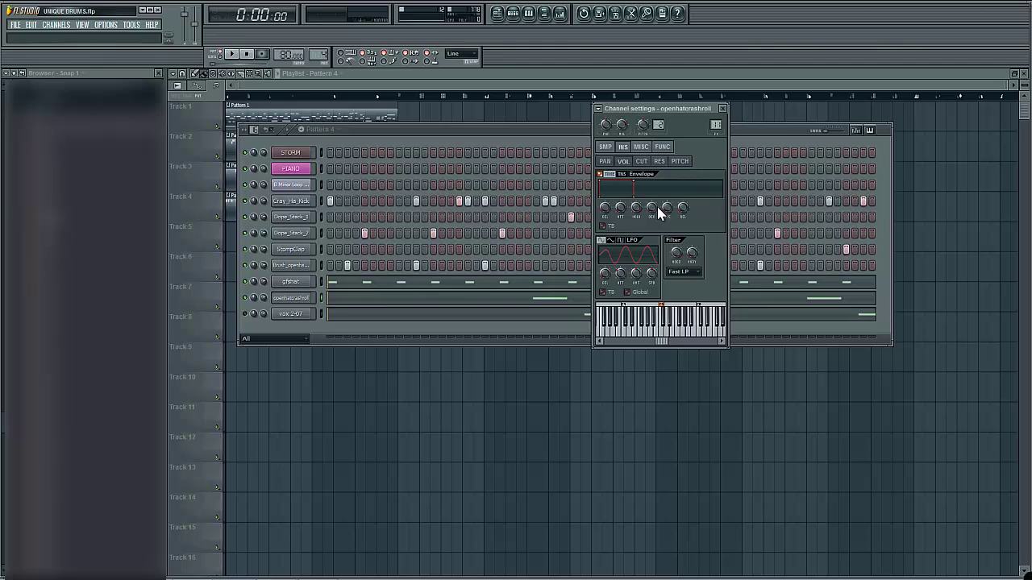
pyautogui.click(606, 147)
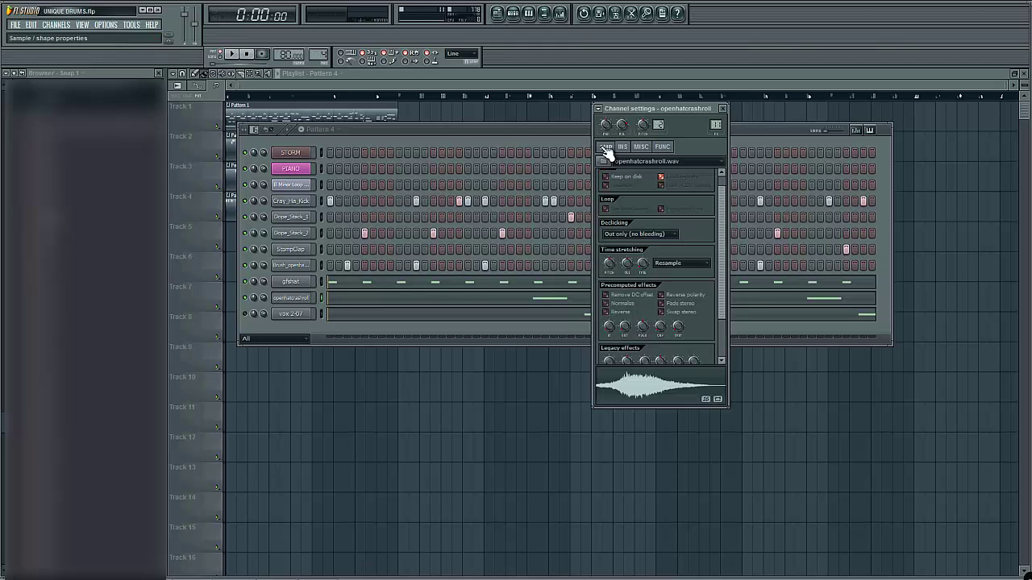
# Set the openhatcrashroll sample's time-stretch time to (none) and close its channel settings
pyautogui.click(643, 265)
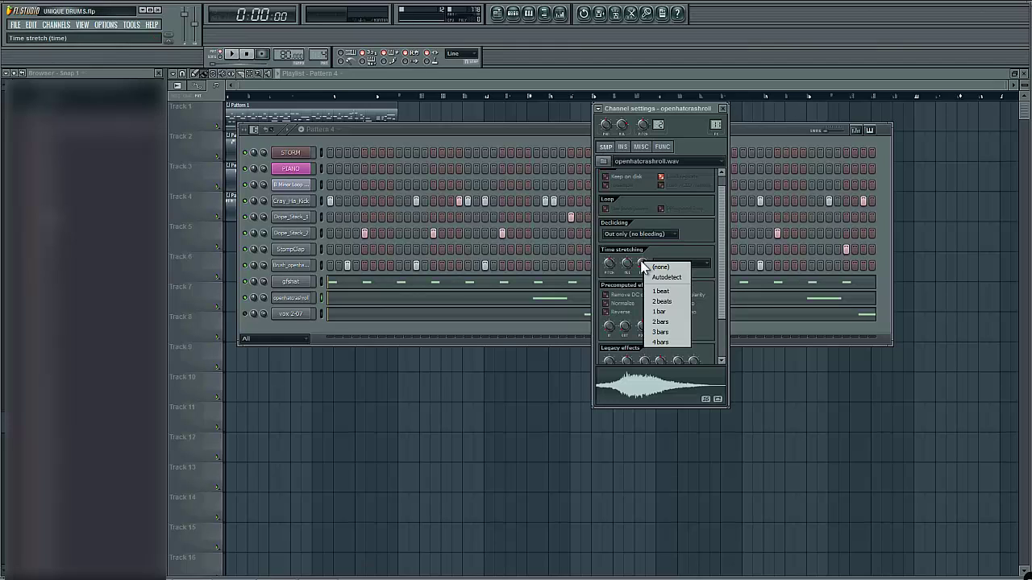
pyautogui.click(655, 267)
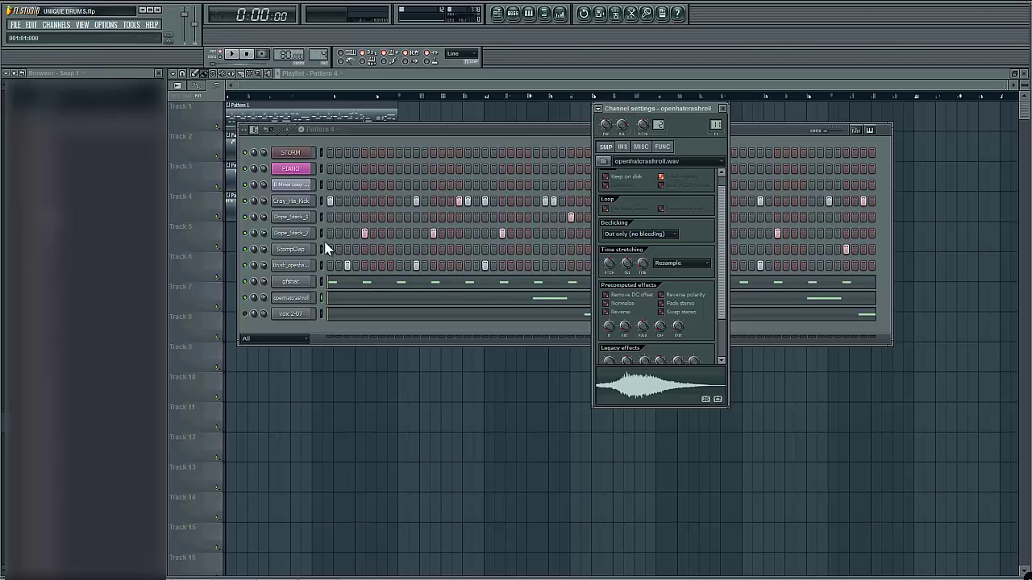
pyautogui.doubleClick(297, 299)
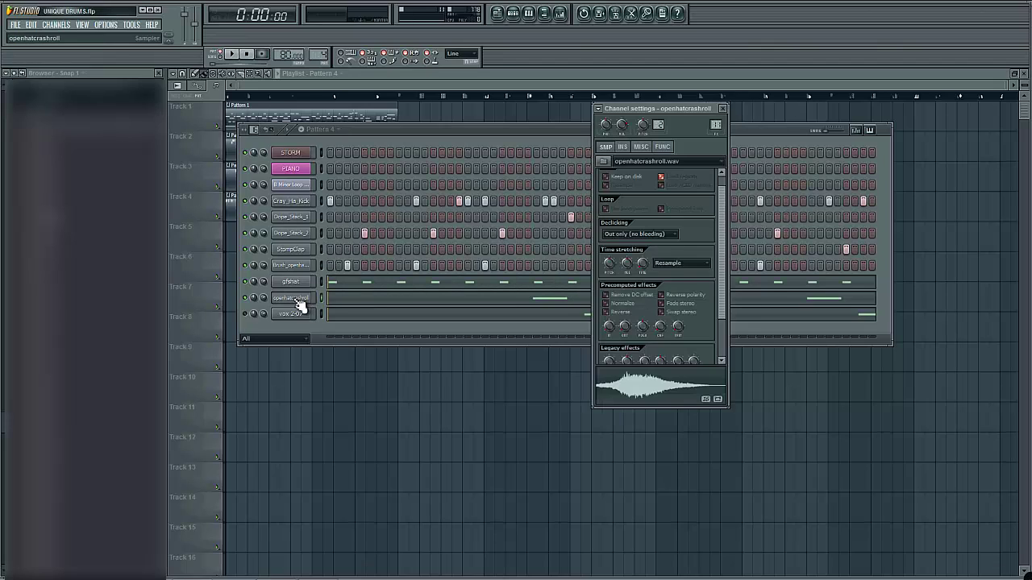
pyautogui.click(722, 108)
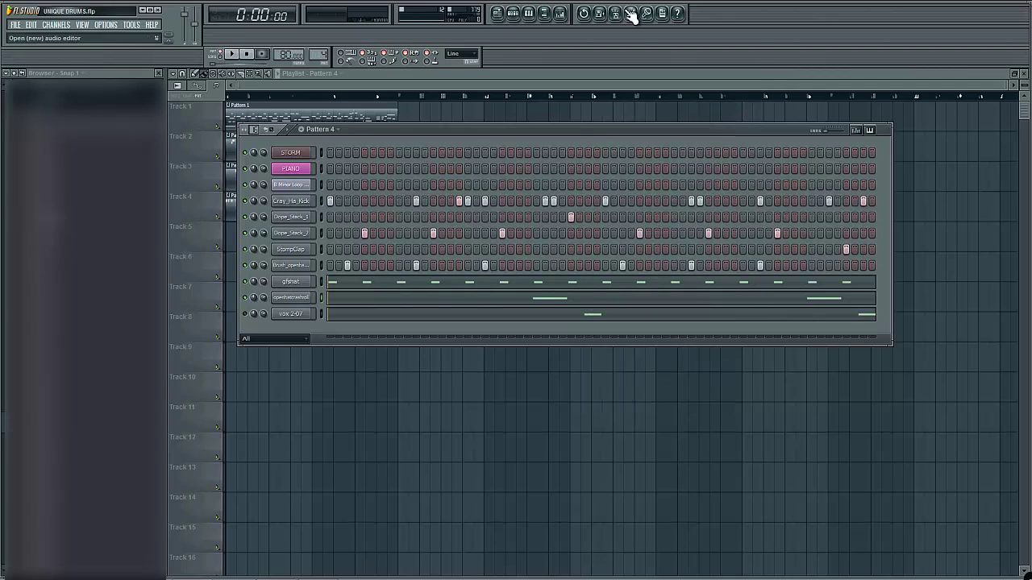
# Open PanCake2 on the openhatcrashroll mixer track and show the length options of its beat-synced LFO
pyautogui.click(566, 16)
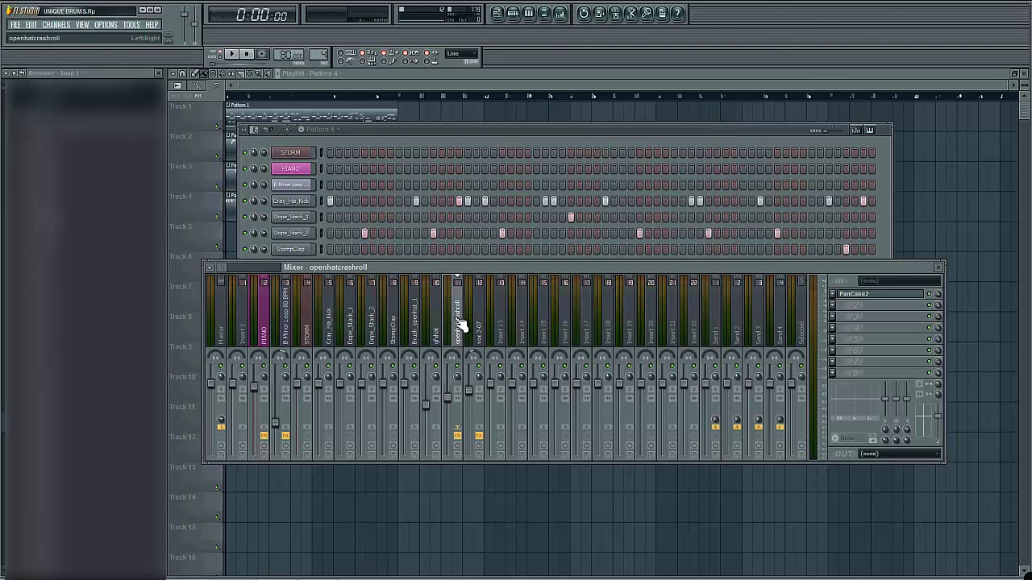
pyautogui.click(885, 298)
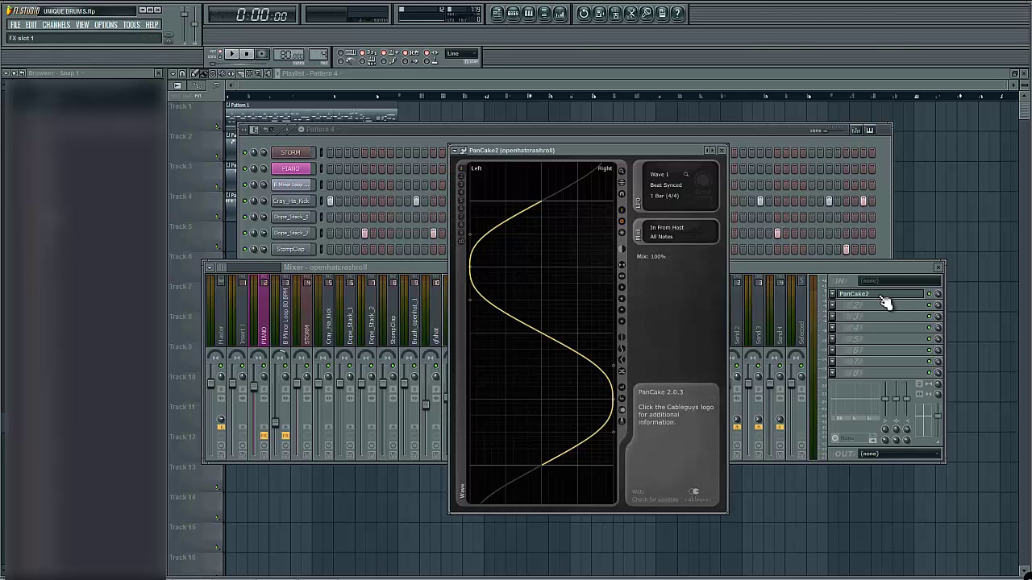
pyautogui.moveTo(575, 153); pyautogui.dragTo(552, 117)
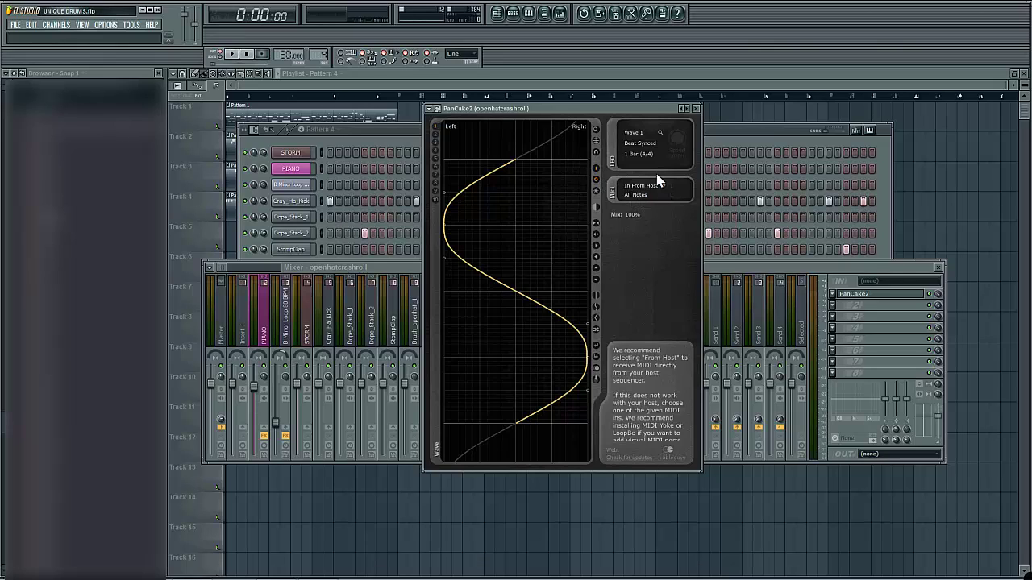
pyautogui.click(647, 153)
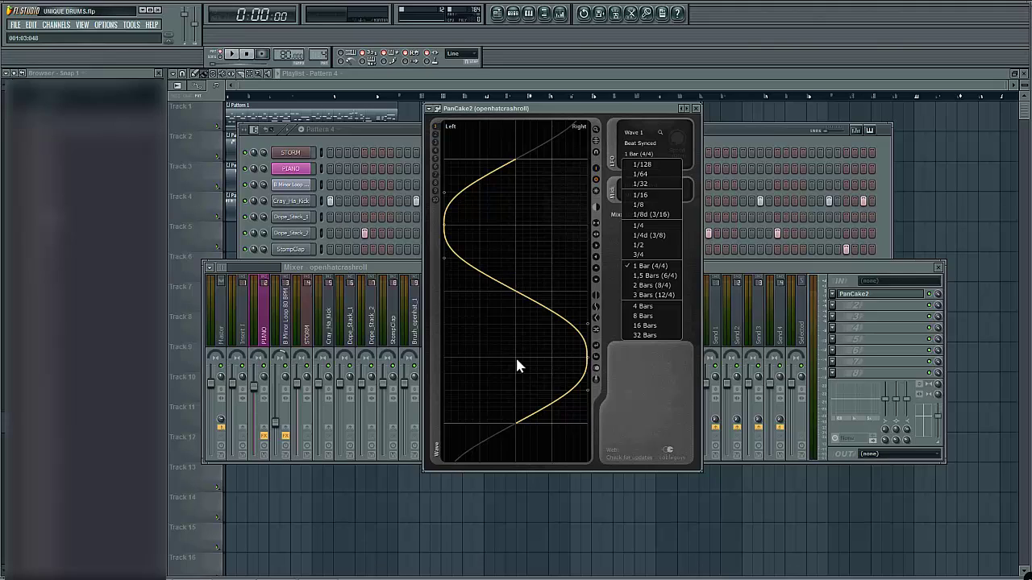
# Play Pattern 4 while watching the PanCake2 panning curve, then close the plugin and stop playback
pyautogui.click(292, 139)
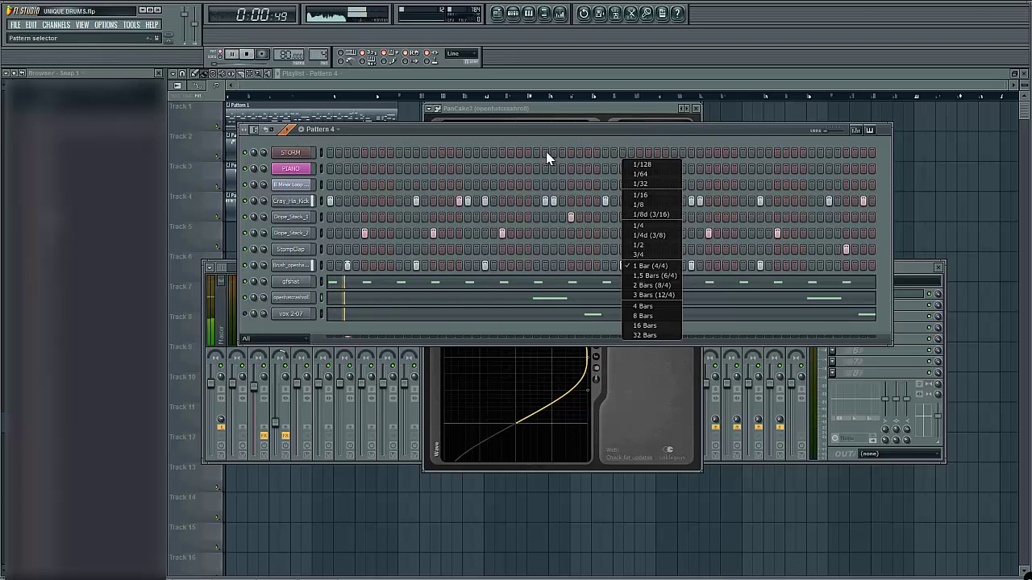
pyautogui.moveTo(637, 112)
pyautogui.mouseDown()
pyautogui.moveTo(644, 119)
pyautogui.moveTo(585, 128)
pyautogui.moveTo(636, 114)
pyautogui.mouseUp()
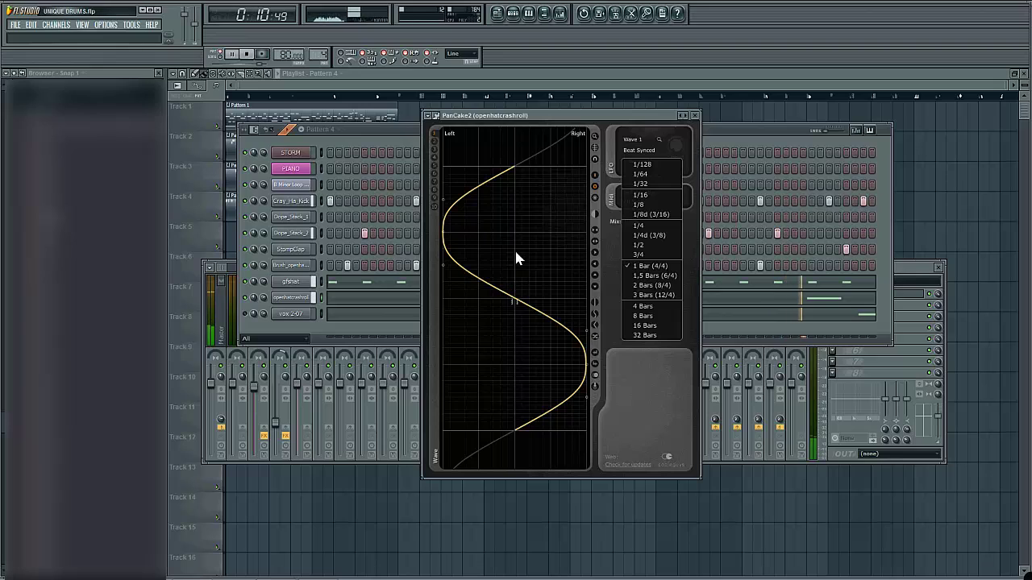
pyautogui.click(694, 116)
pyautogui.click(247, 55)
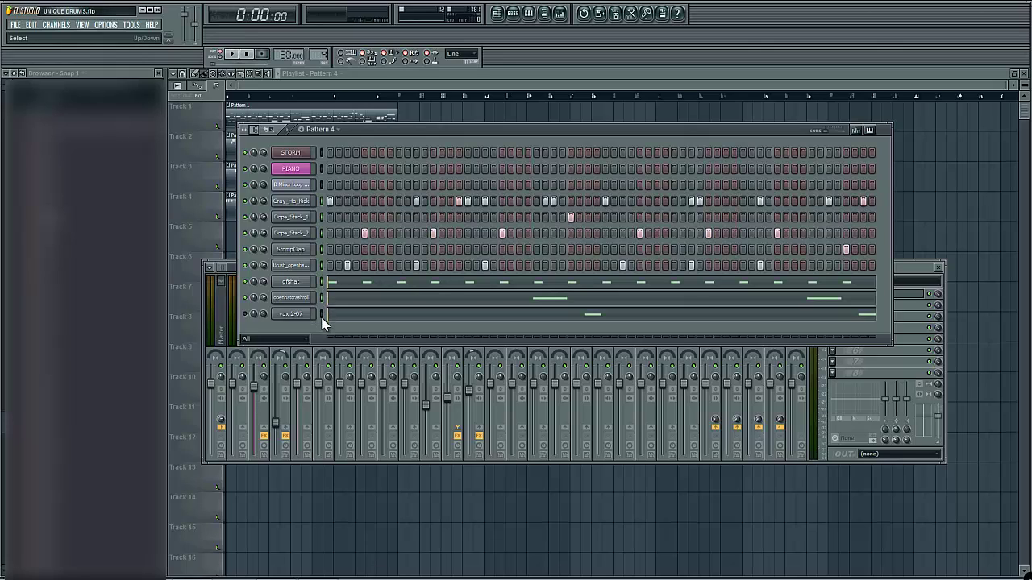
# Bring the mixer forward, select the empty Insert 13 track, and close the mixer
pyautogui.click(224, 267)
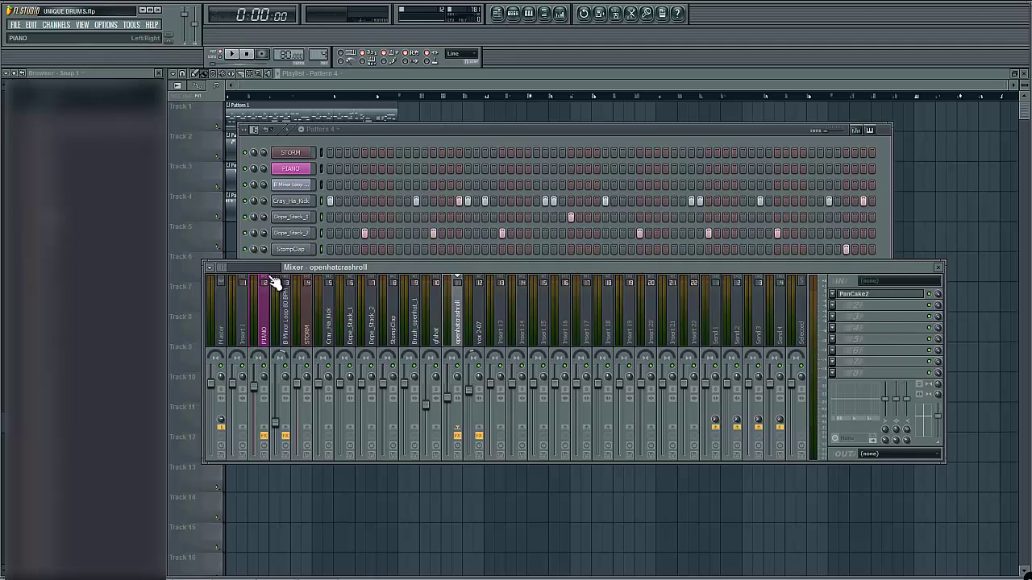
pyautogui.click(501, 322)
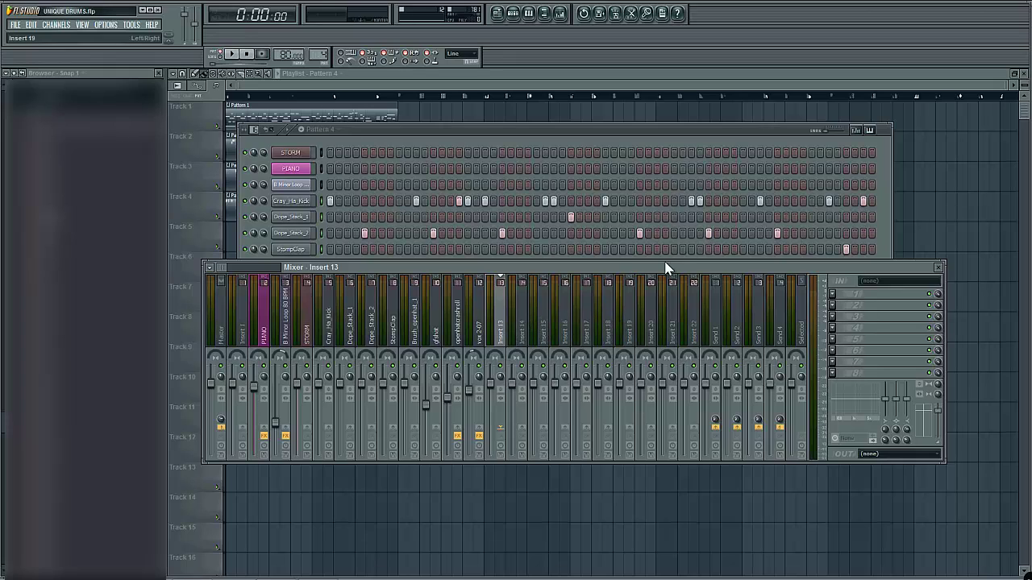
pyautogui.click(937, 268)
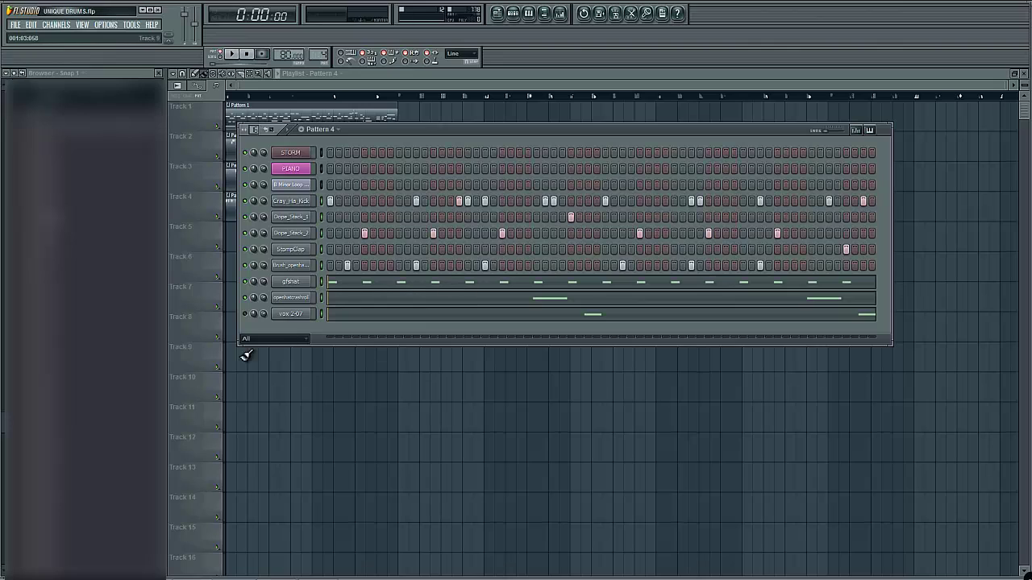
# Open the vox 2-07 channel settings to examine its sample, and close them
pyautogui.click(292, 314)
pyautogui.click(252, 317)
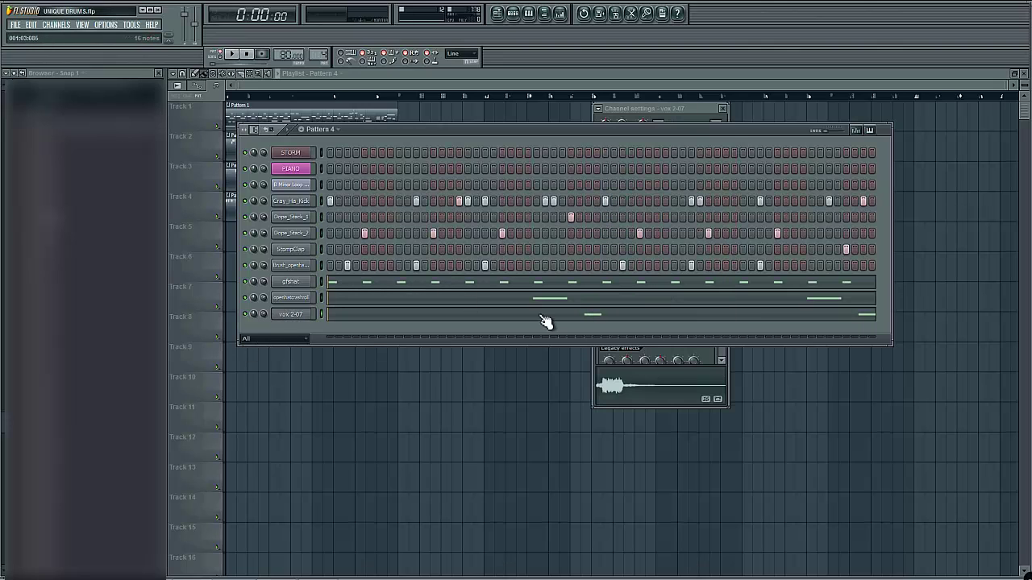
pyautogui.click(726, 360)
pyautogui.moveTo(721, 245); pyautogui.dragTo(720, 221)
pyautogui.click(722, 108)
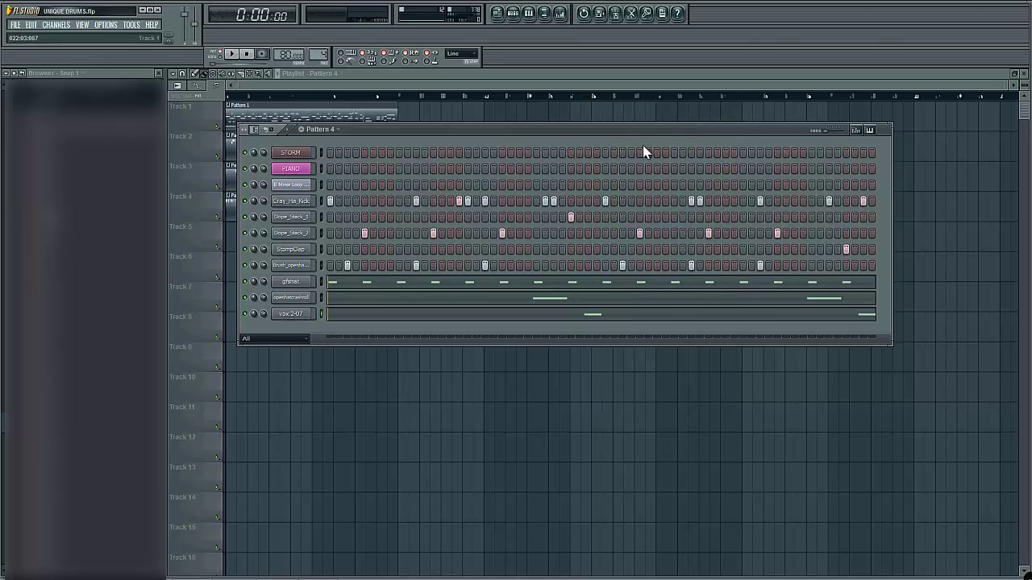
# Move the channel rack below the second playlist track, play Pattern 4 with the vocal channel active, and stop playback
pyautogui.moveTo(609, 133); pyautogui.dragTo(610, 174)
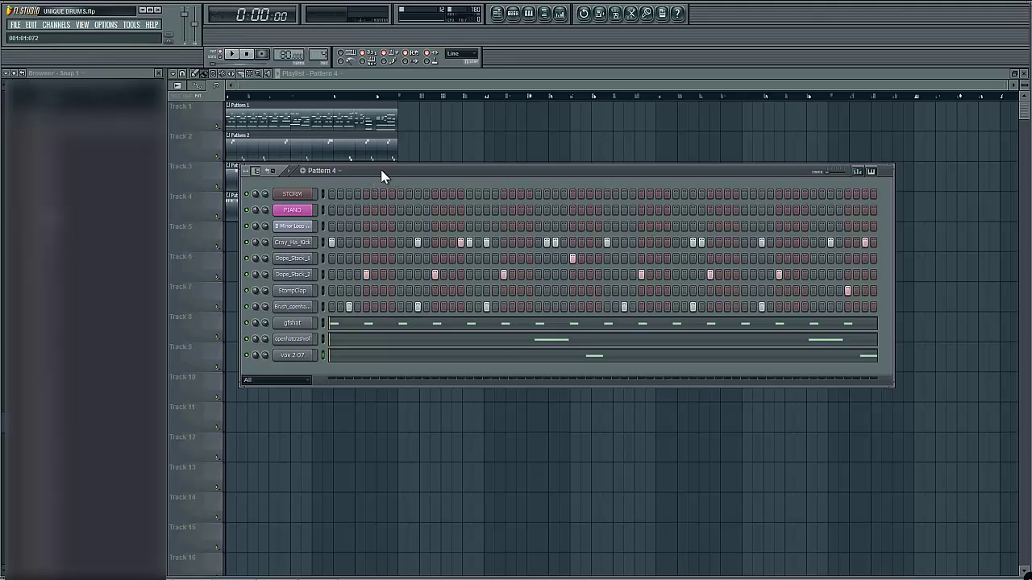
pyautogui.click(291, 174)
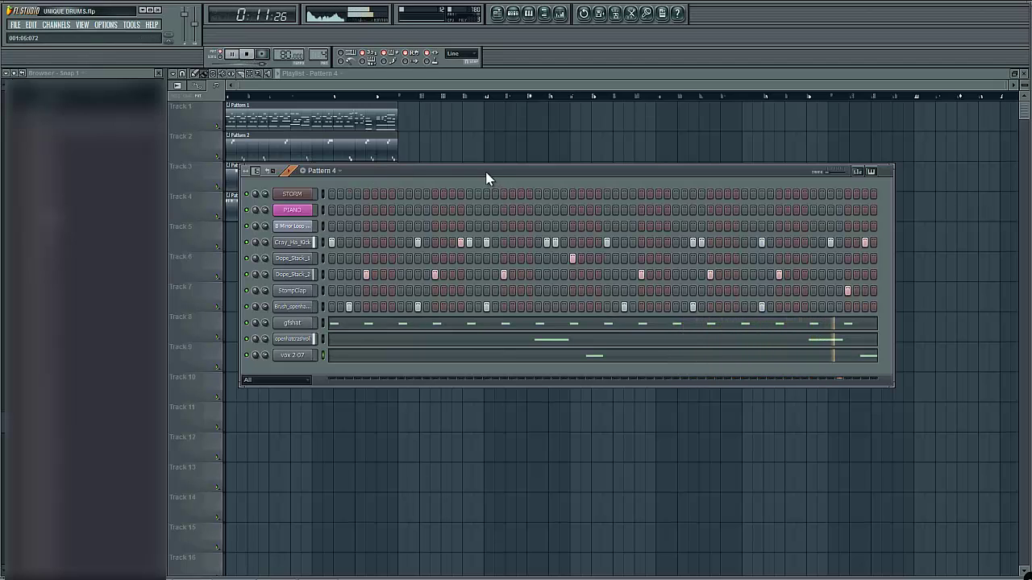
pyautogui.click(288, 175)
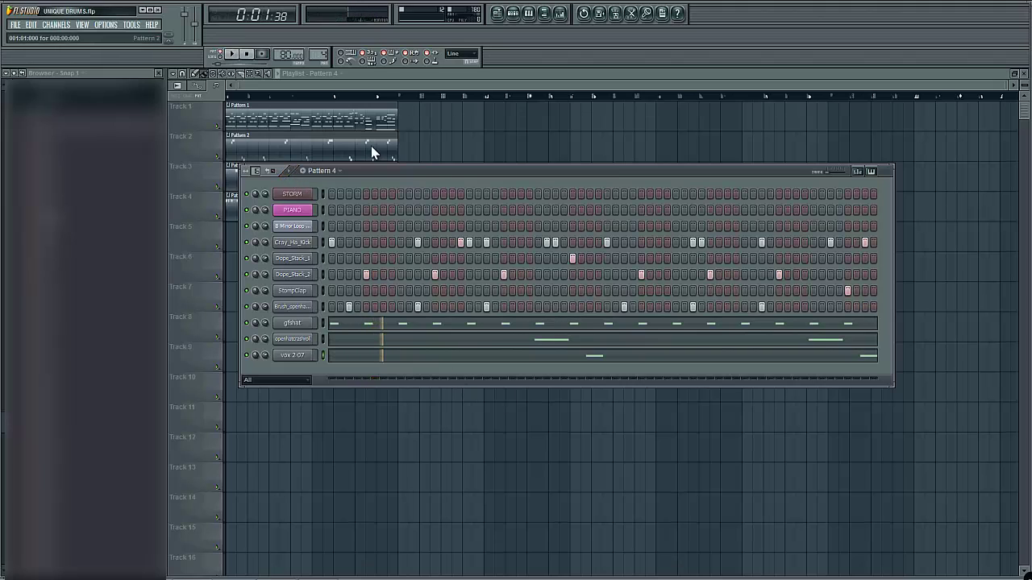
# Examine the FabFilter Timeless 2 delay on the vox 2-07 mixer track and close the plugin
pyautogui.click(561, 13)
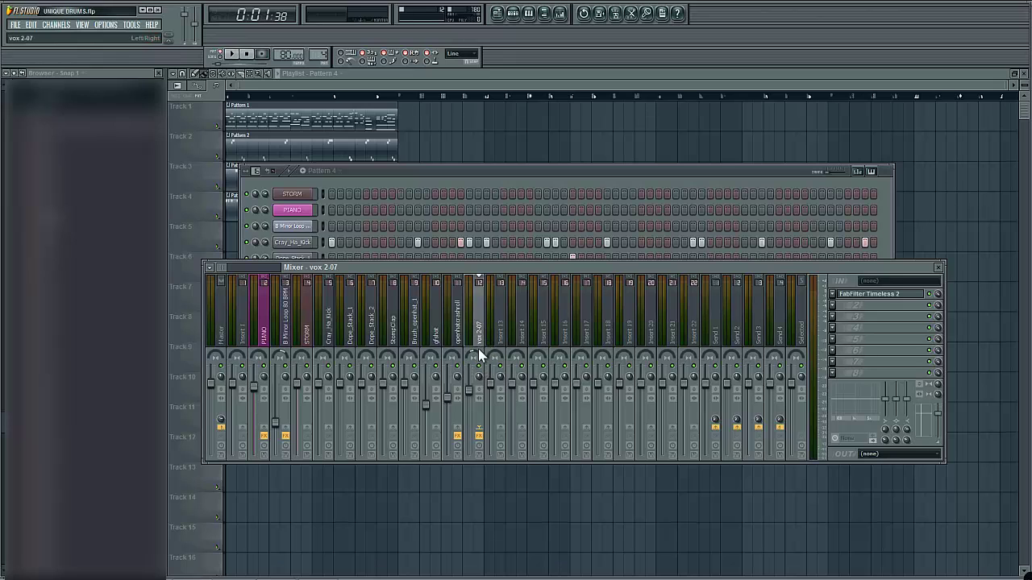
pyautogui.click(871, 294)
pyautogui.moveTo(683, 153); pyautogui.dragTo(623, 190)
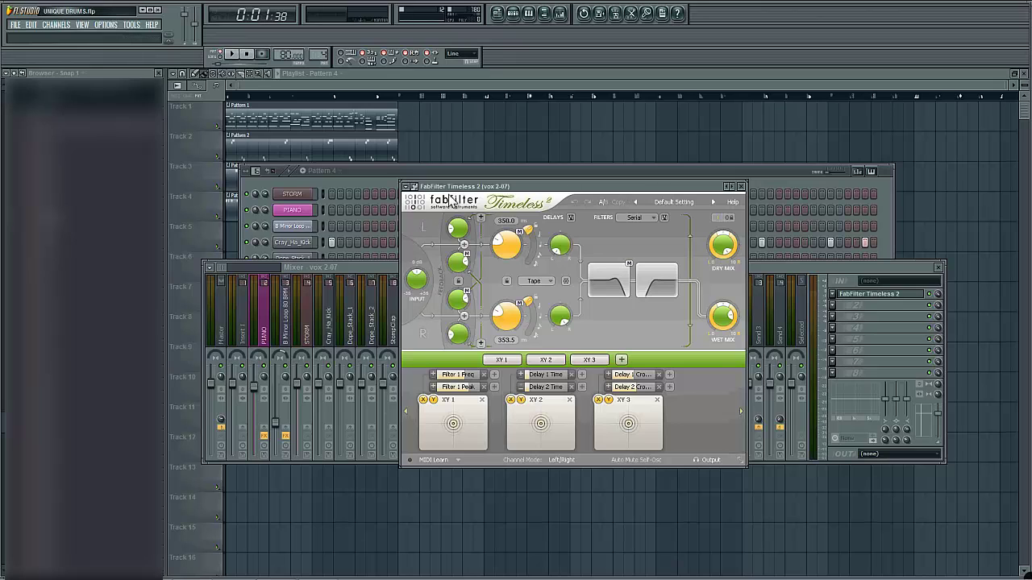
pyautogui.moveTo(608, 186); pyautogui.dragTo(607, 229)
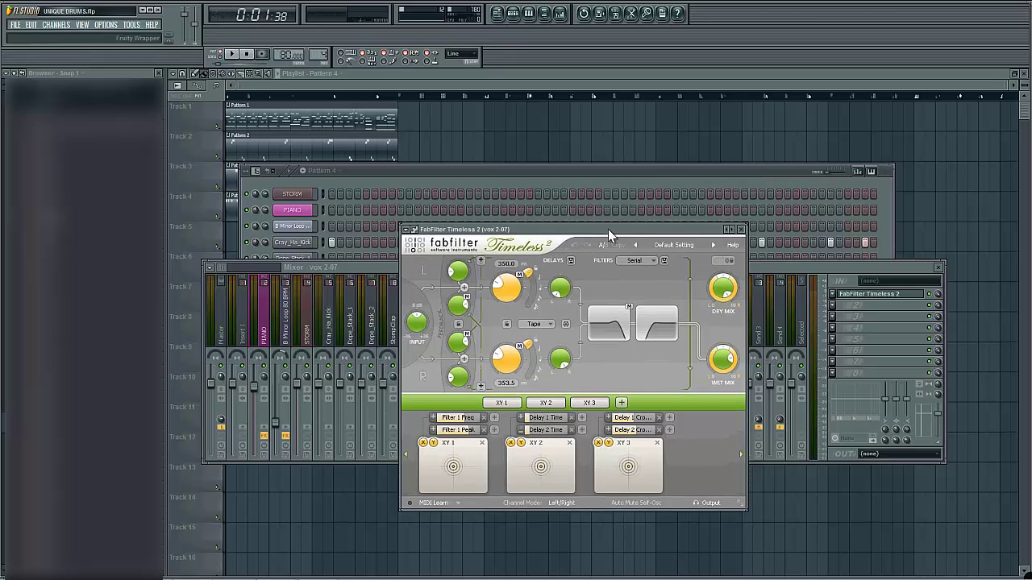
pyautogui.click(745, 229)
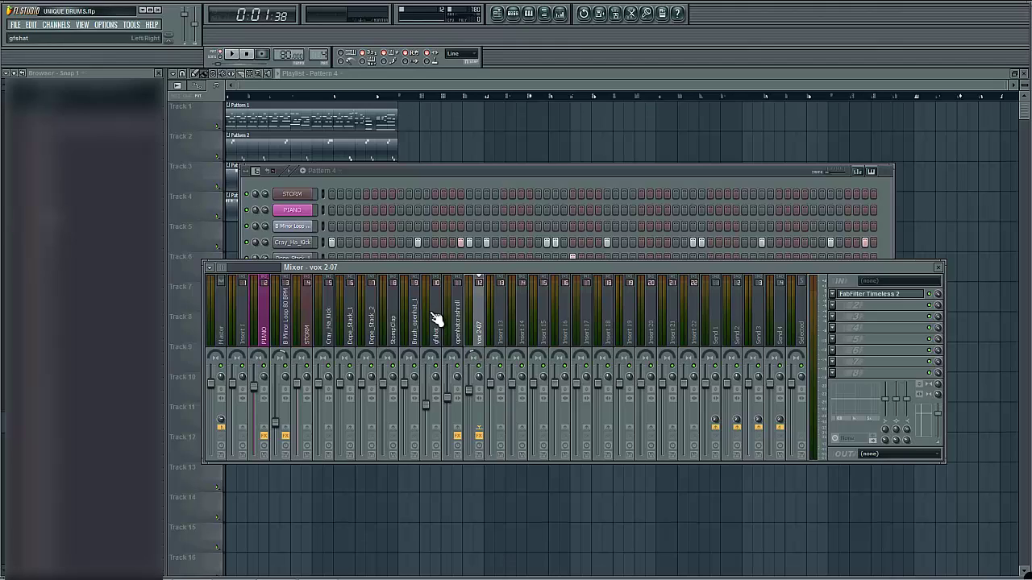
# Switch playback to song mode, move the channel rack clear of the third playlist track, and play the full arrangement
pyautogui.click(456, 172)
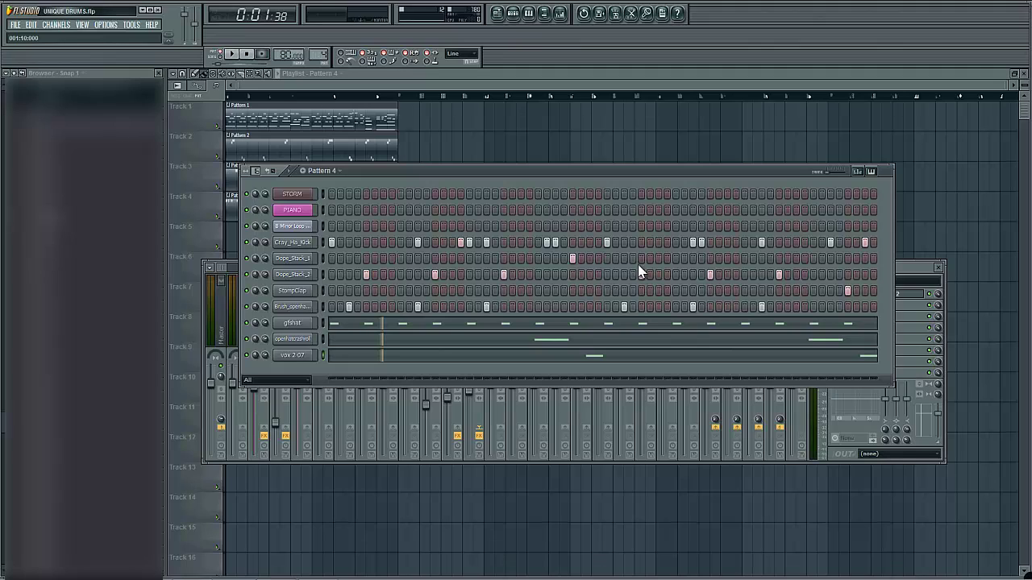
pyautogui.click(224, 55)
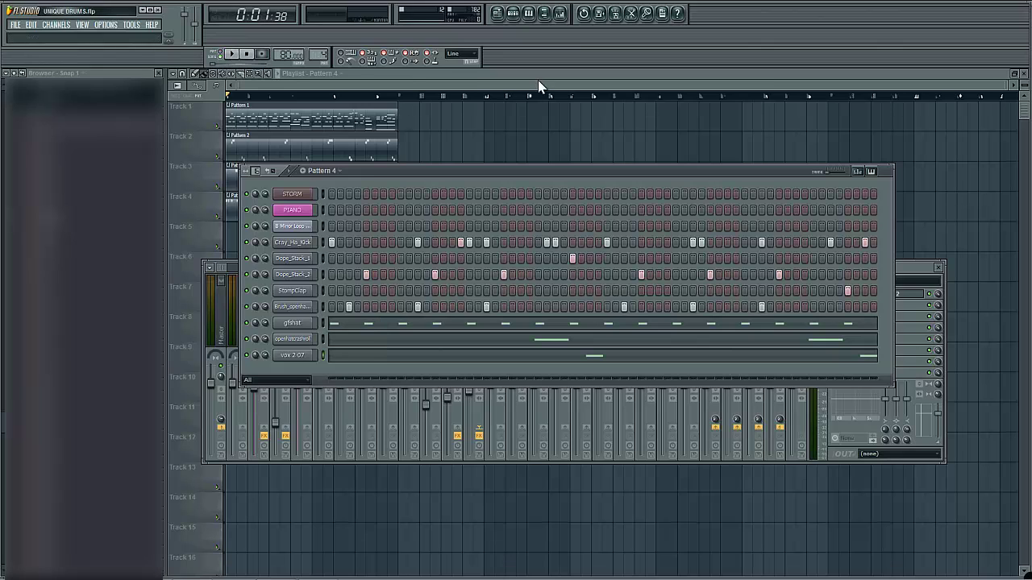
pyautogui.moveTo(375, 172); pyautogui.dragTo(390, 192)
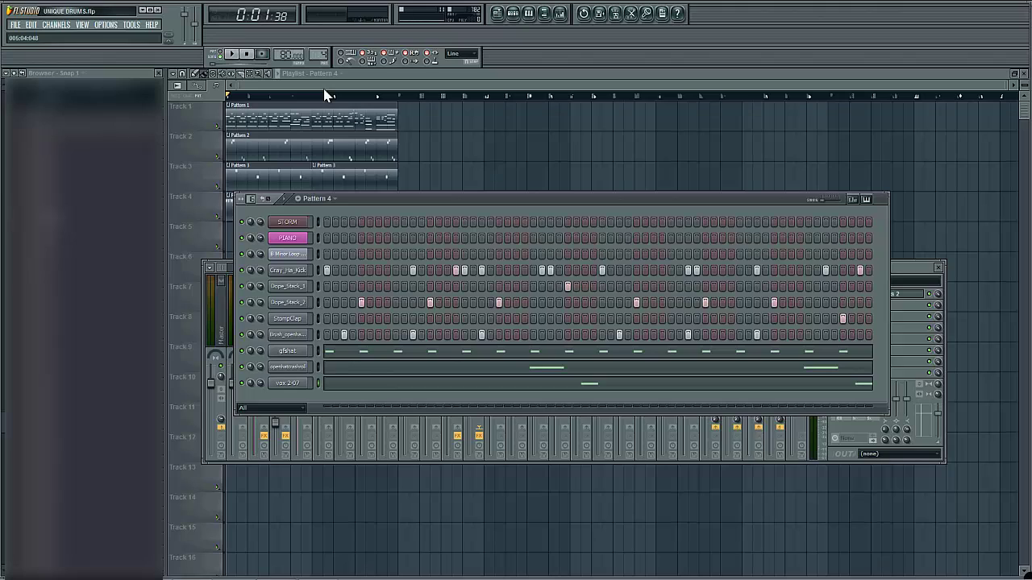
pyautogui.click(232, 54)
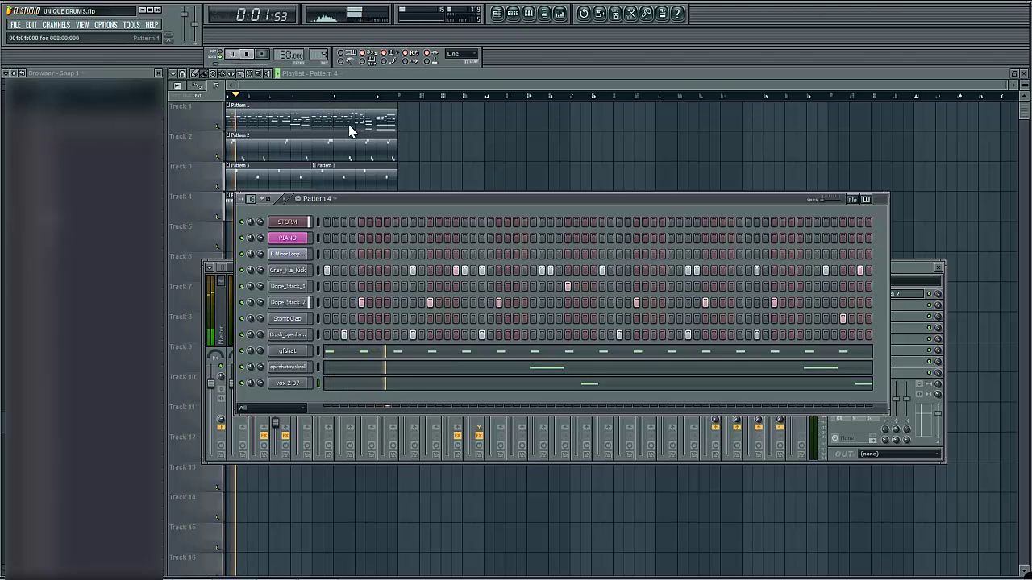